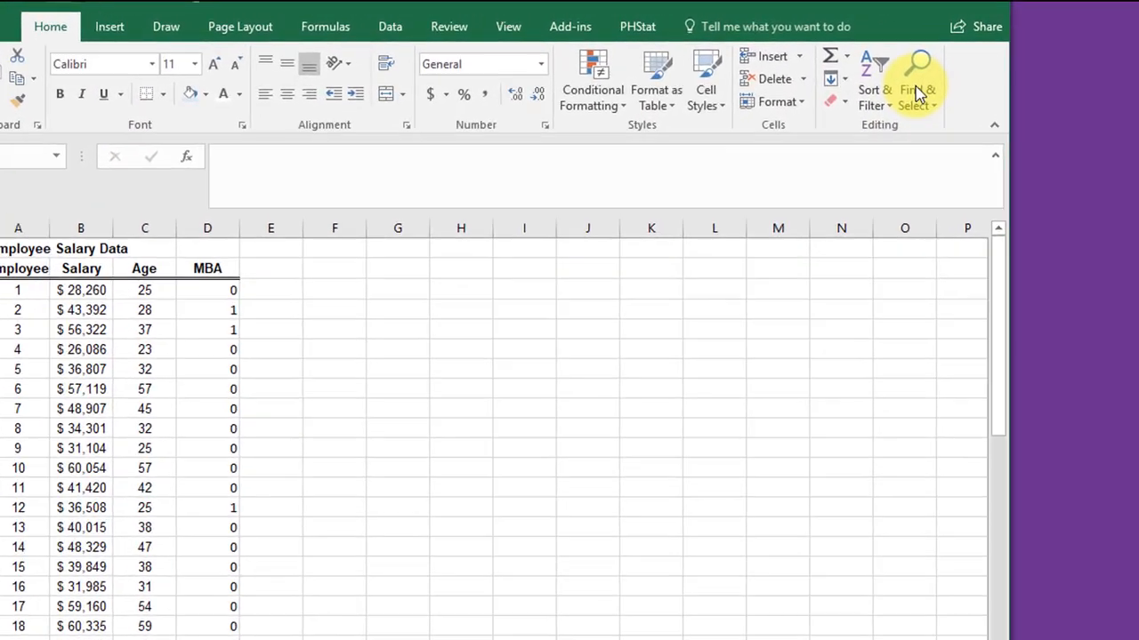
click(911, 96)
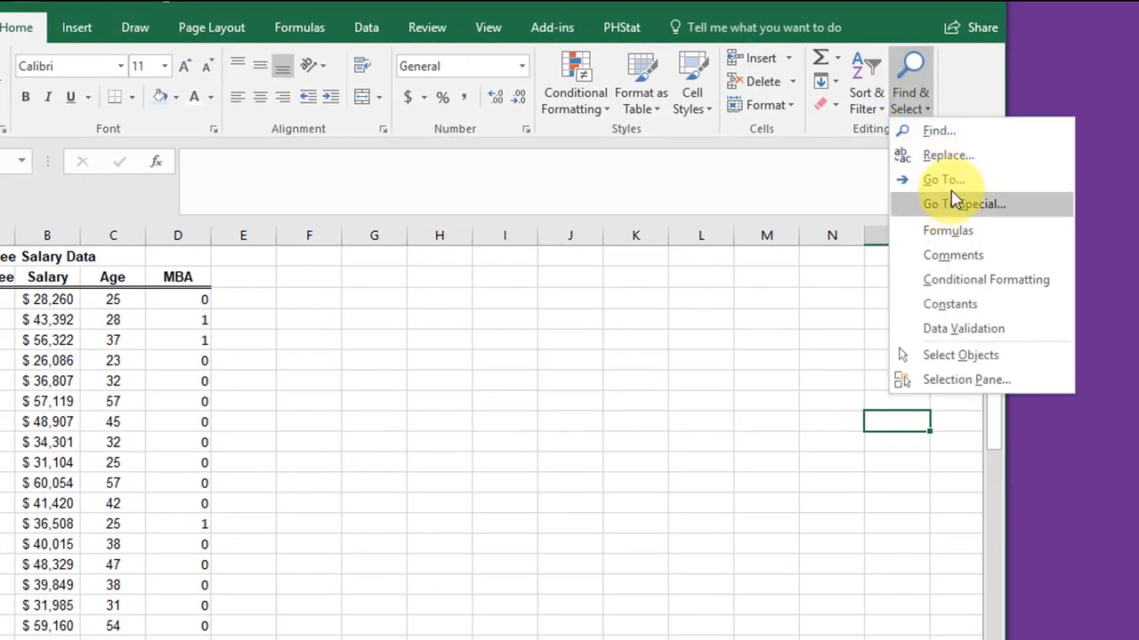
click(950, 156)
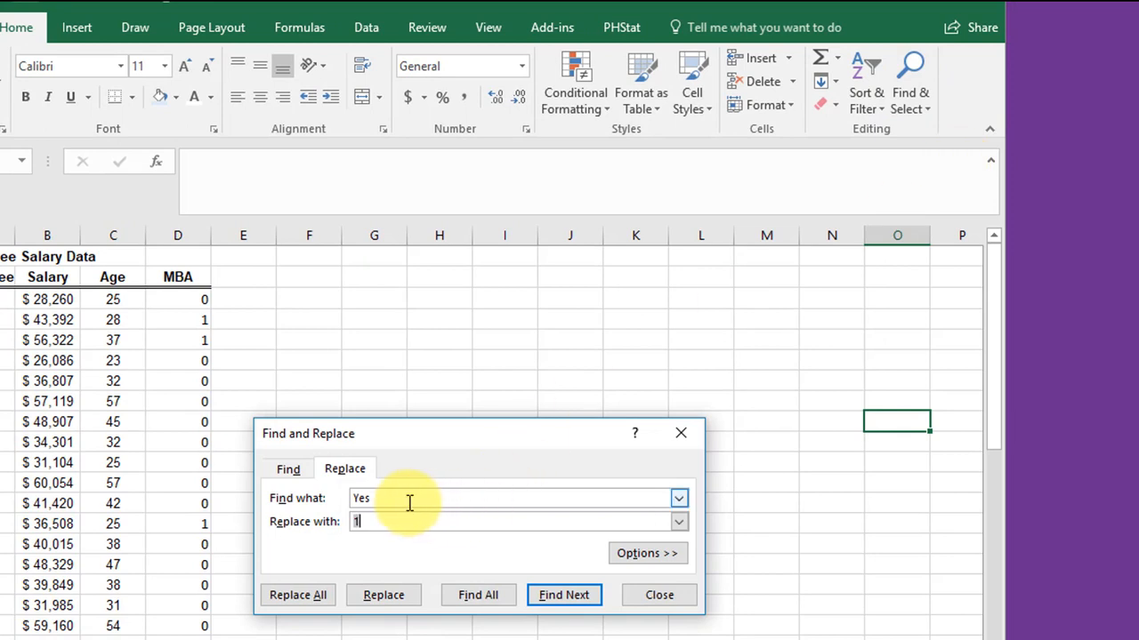
drag(409, 503, 330, 499)
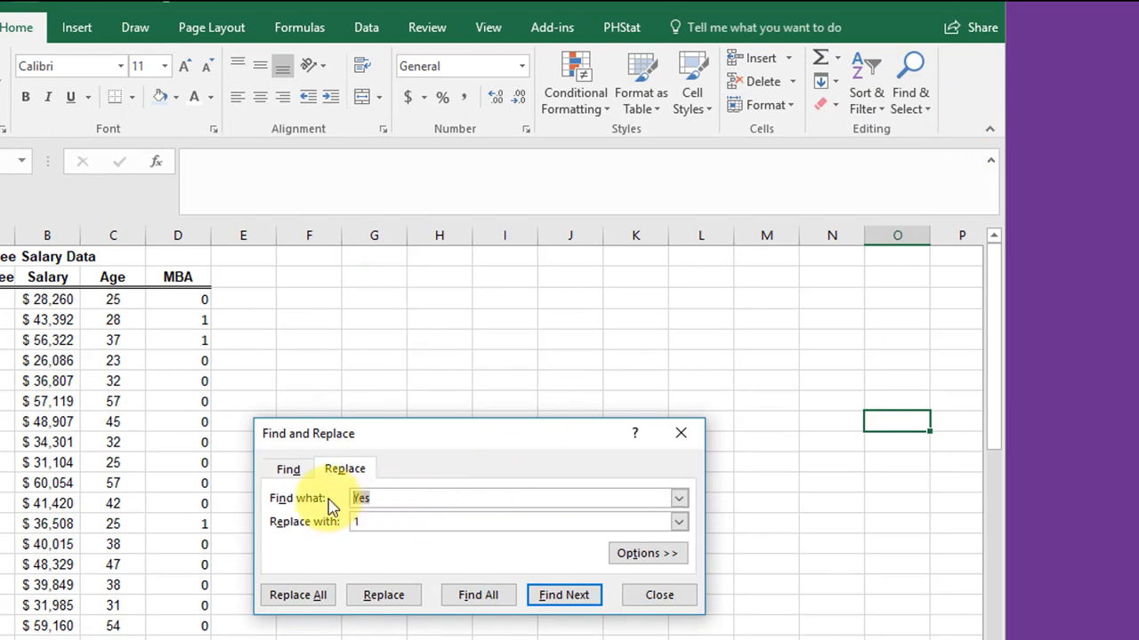
text(True)
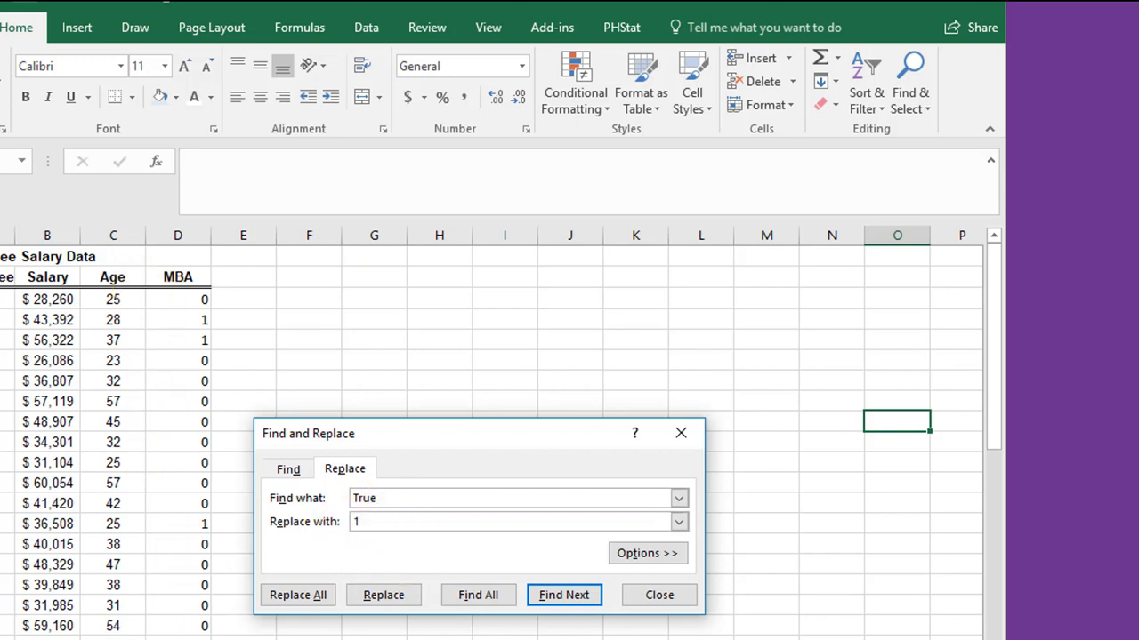
click(656, 600)
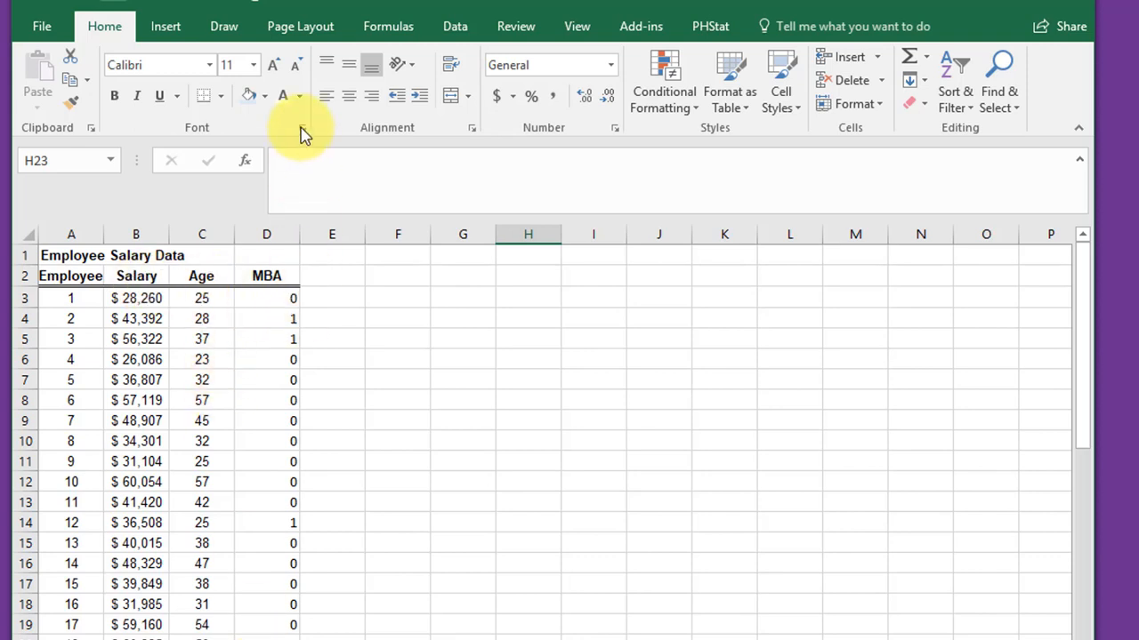
- Start a Regression analysis and set its Input Y Range to the Salary column with header, $B$2:$B$72
click(455, 28)
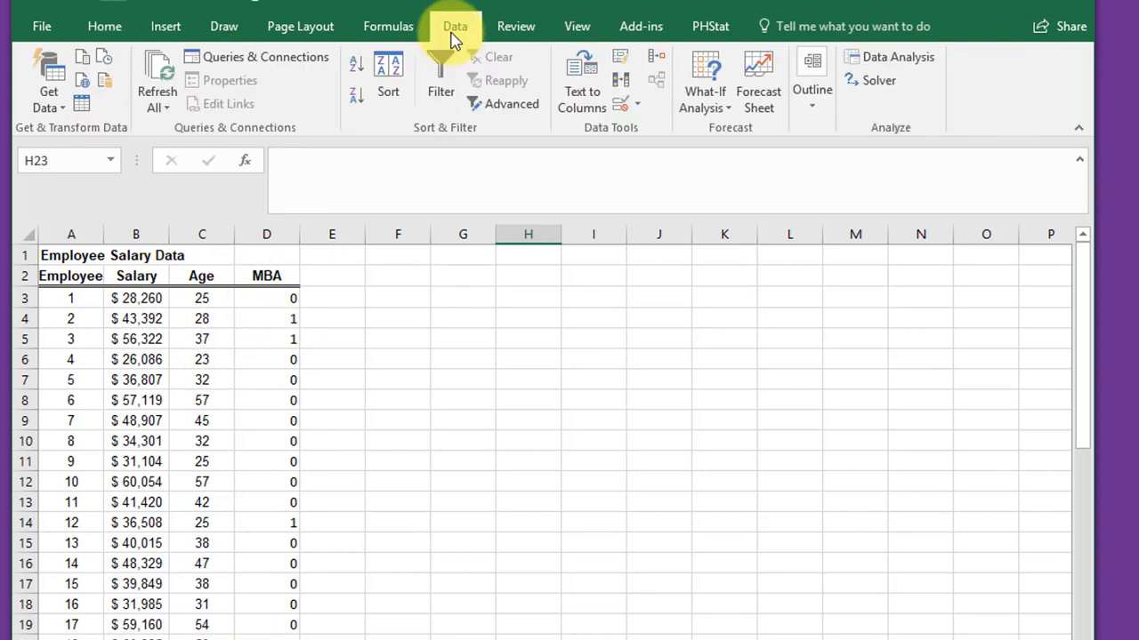
click(894, 61)
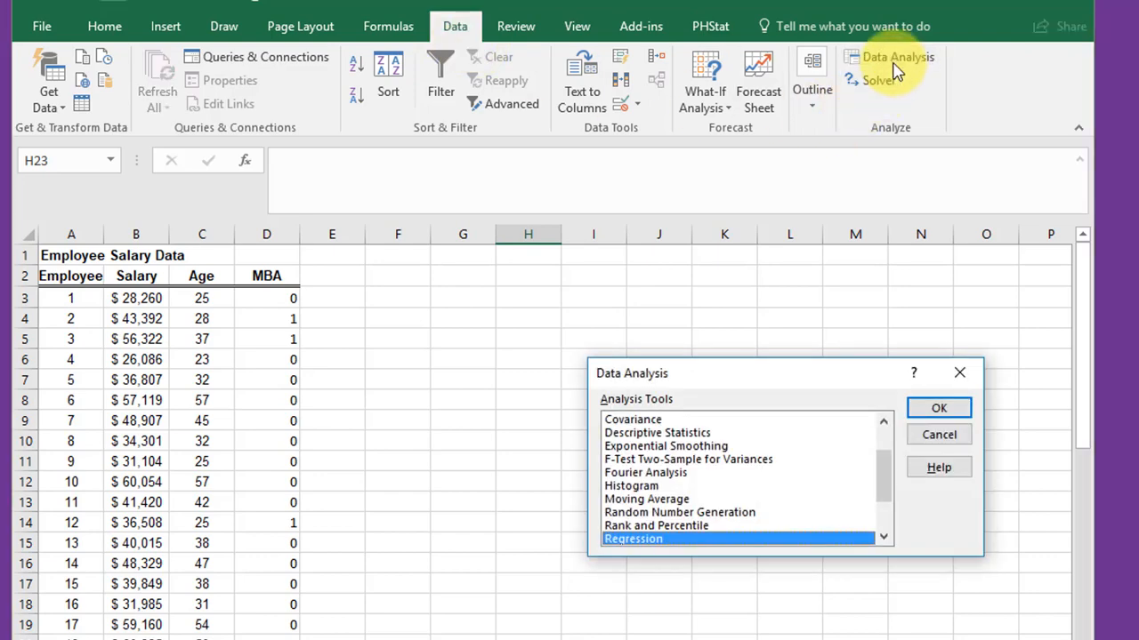
click(940, 409)
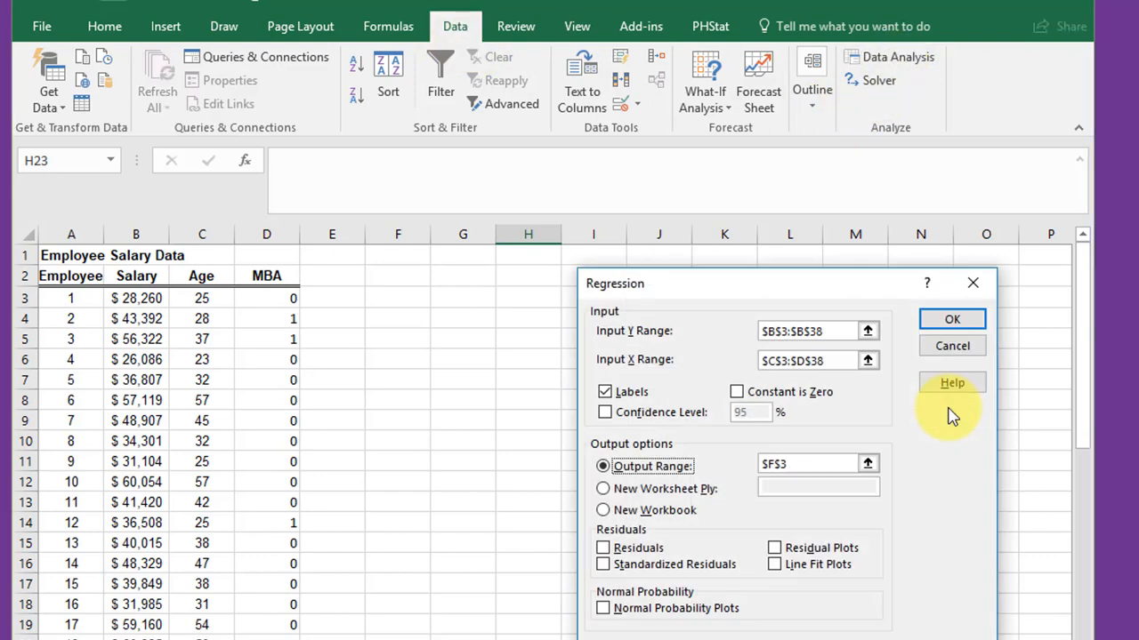
drag(831, 331, 712, 331)
key(BackSpace)
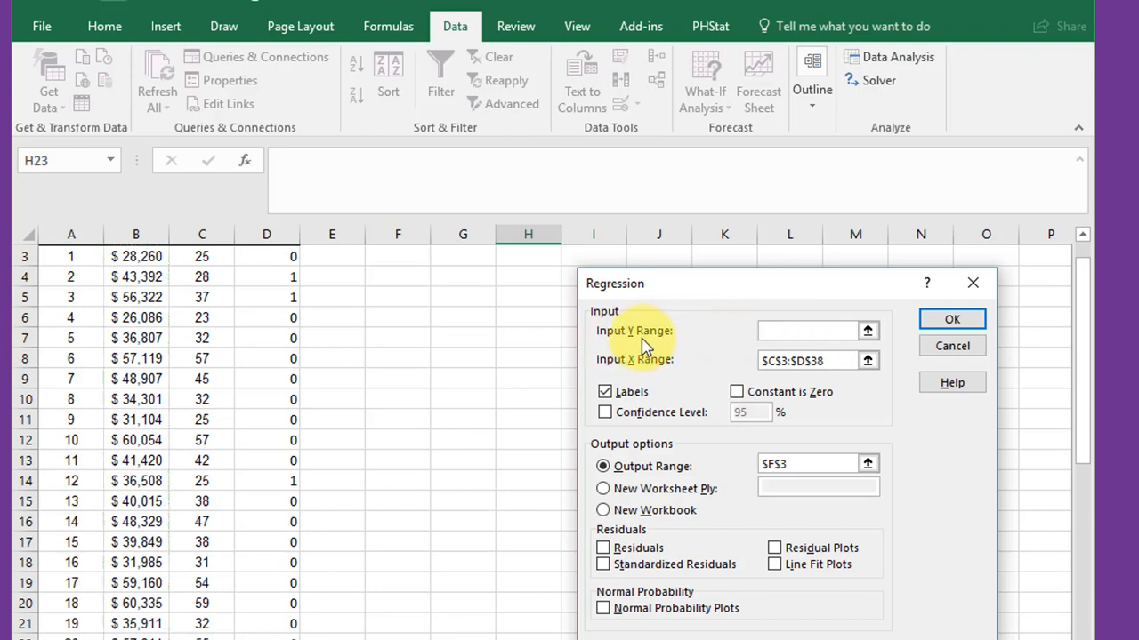
scroll(158, 303, up, 1)
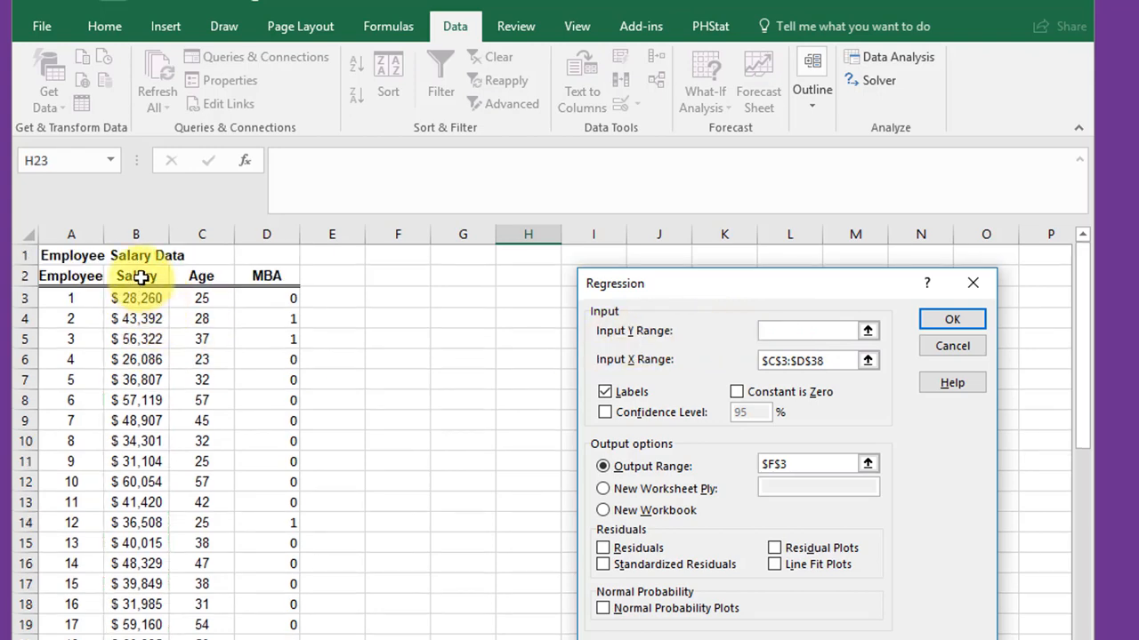
drag(138, 276, 134, 639)
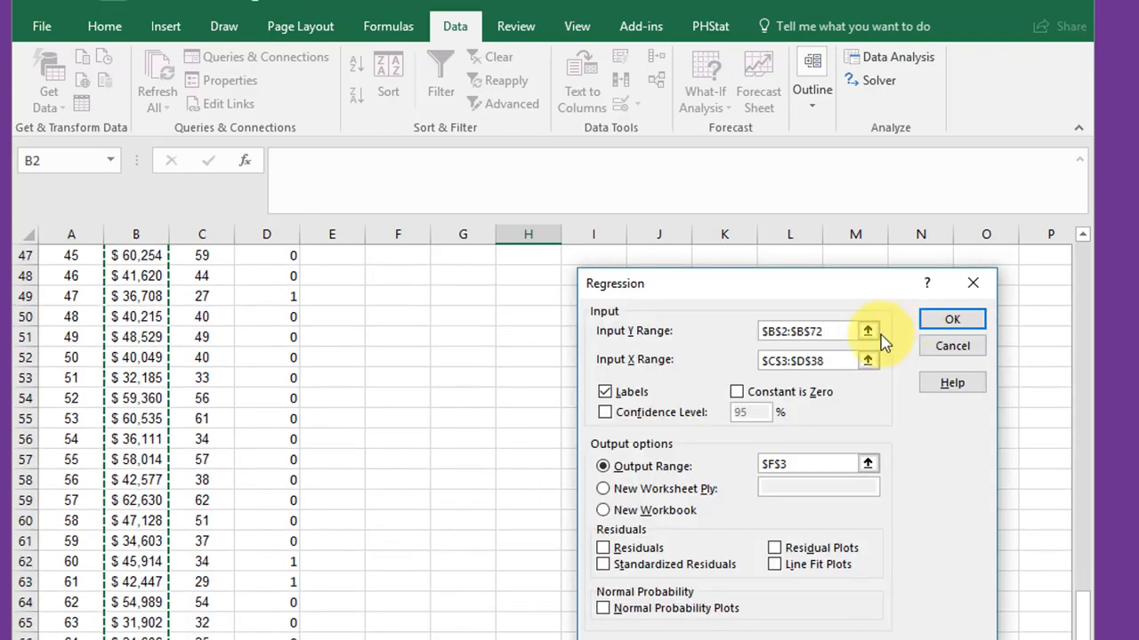
- Set the regression's Input X Range to the Age and MBA columns with headers, $C$2:$D$72
drag(831, 360, 761, 361)
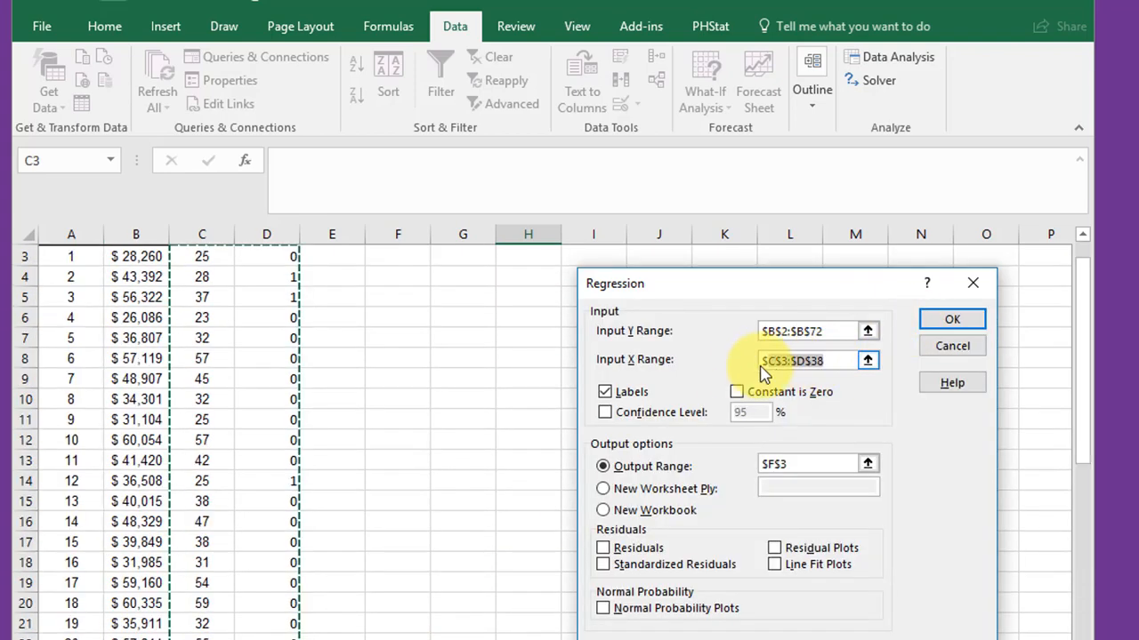
key(BackSpace)
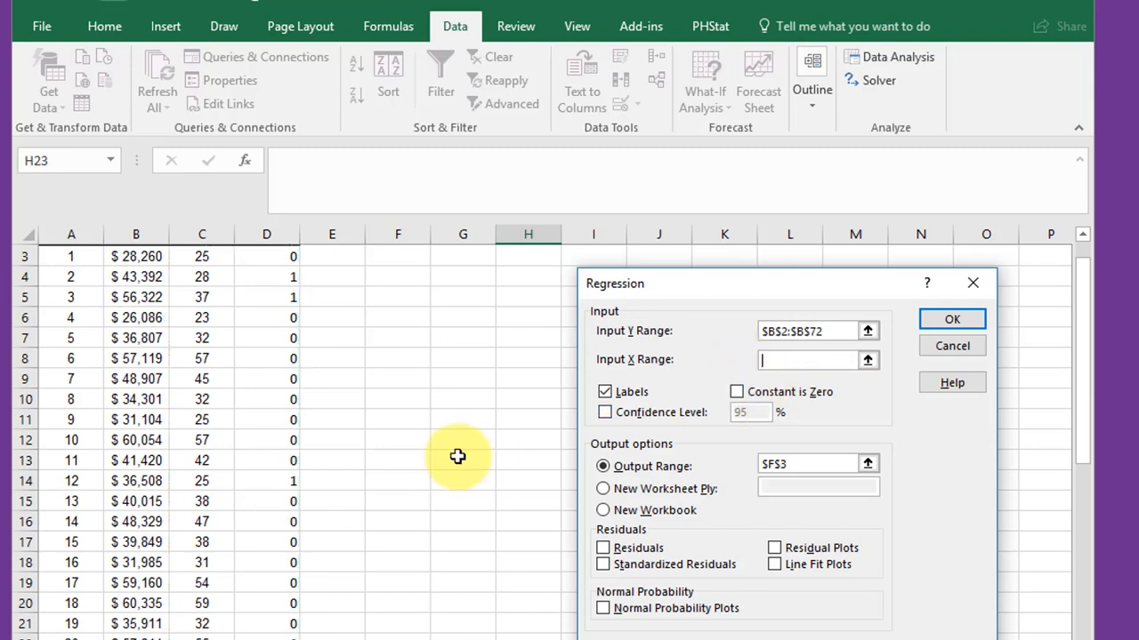
scroll(452, 457, up, 1)
drag(210, 277, 283, 639)
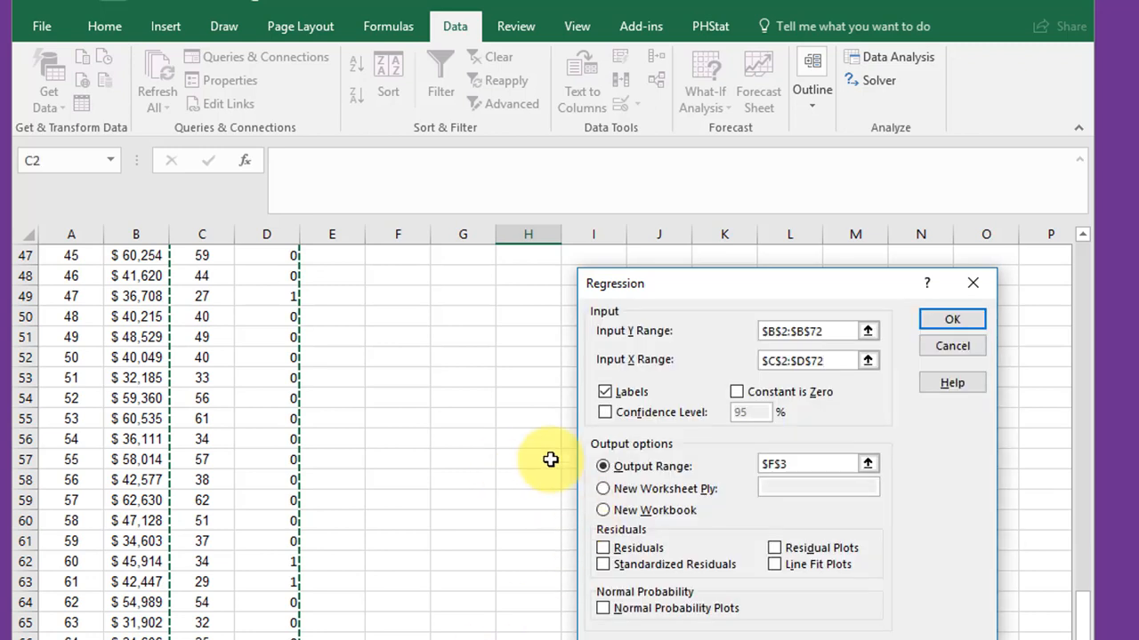
click(828, 362)
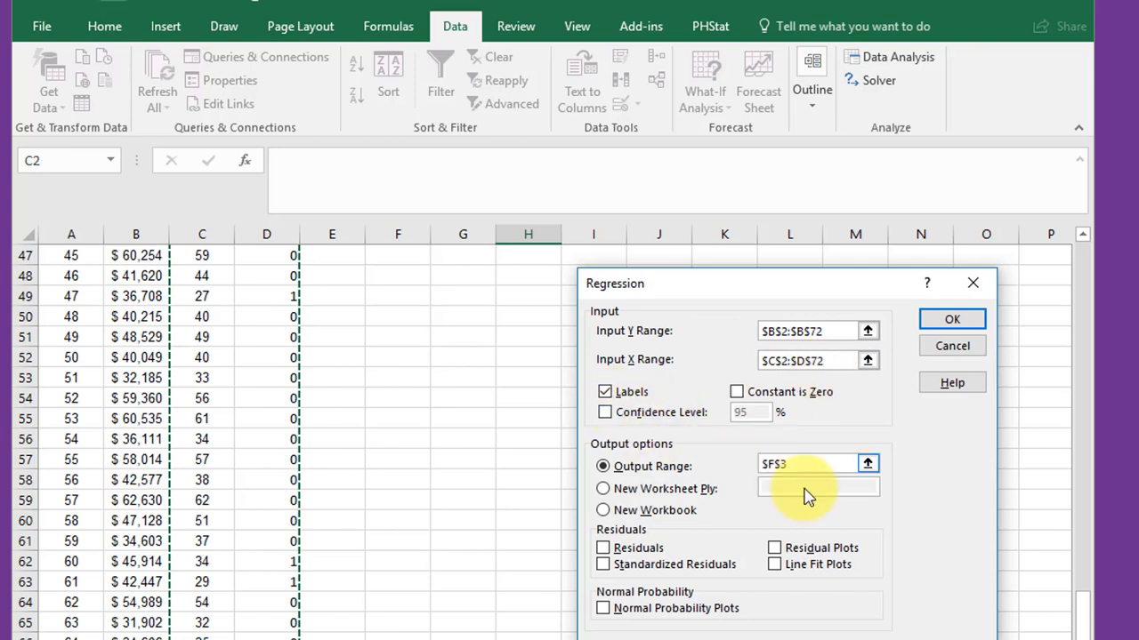
- Set the regression's Output Range to cell $F$3 and run the analysis
drag(795, 463, 759, 471)
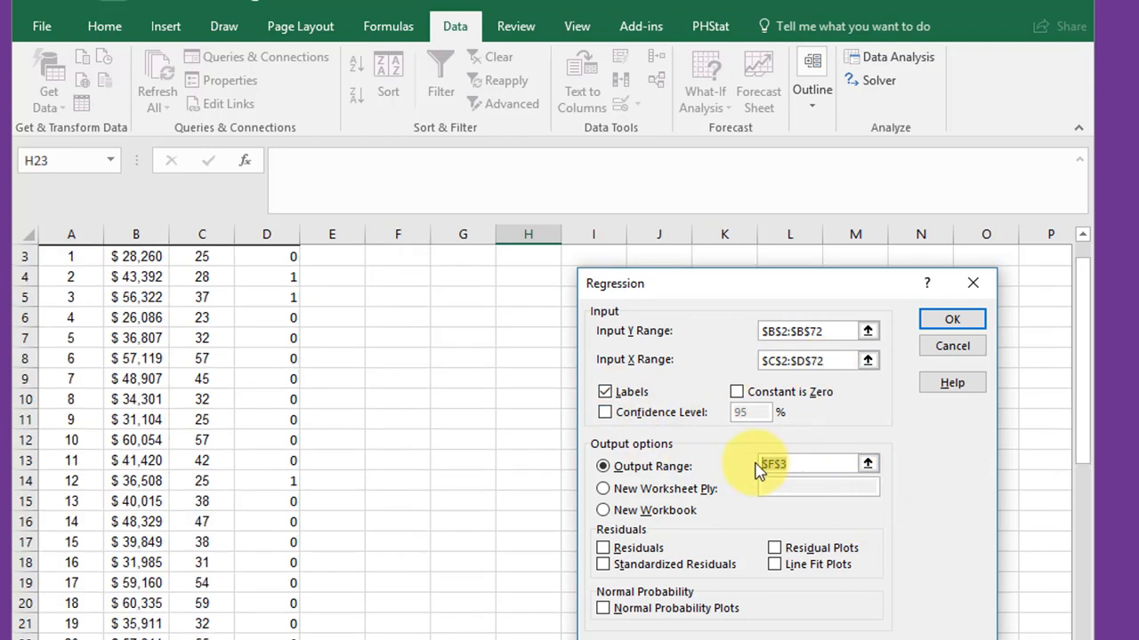
key(BackSpace)
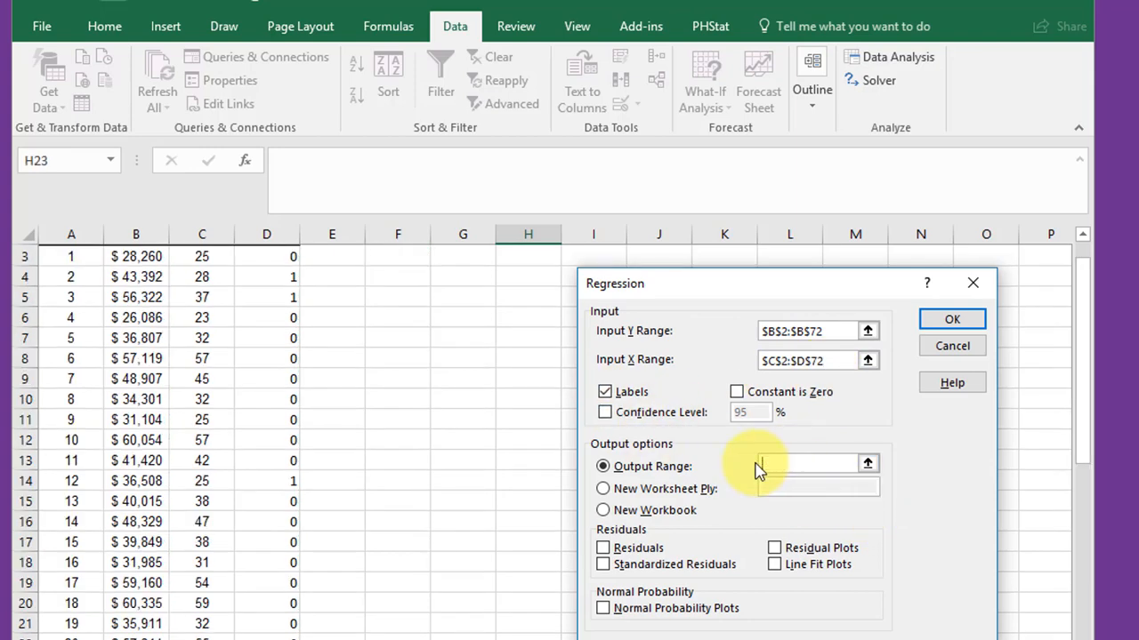
click(408, 257)
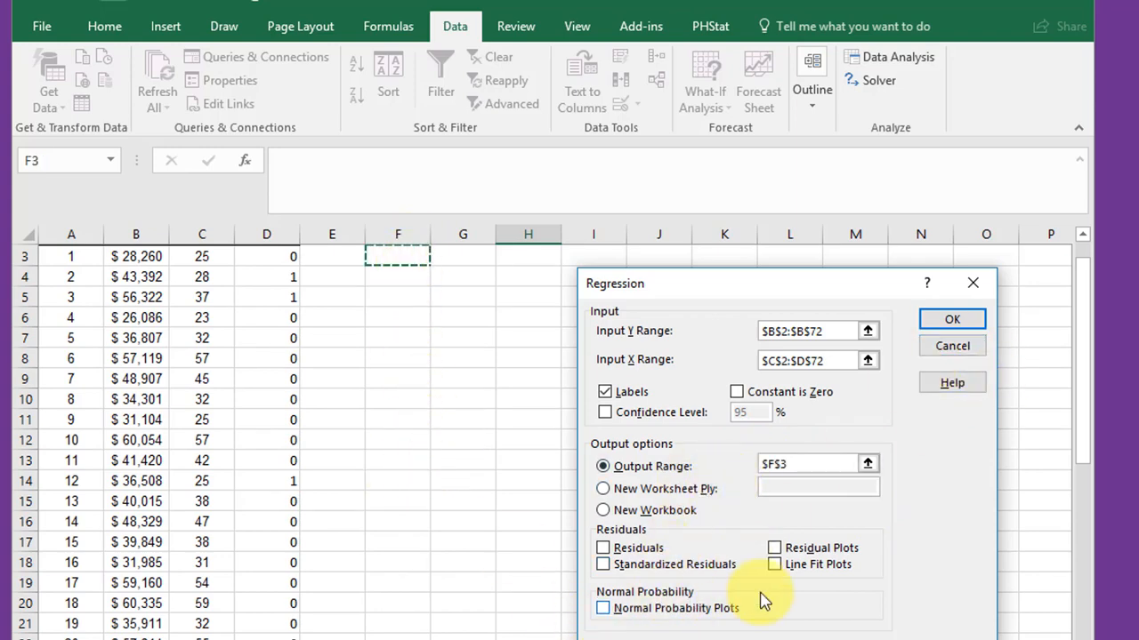
click(950, 325)
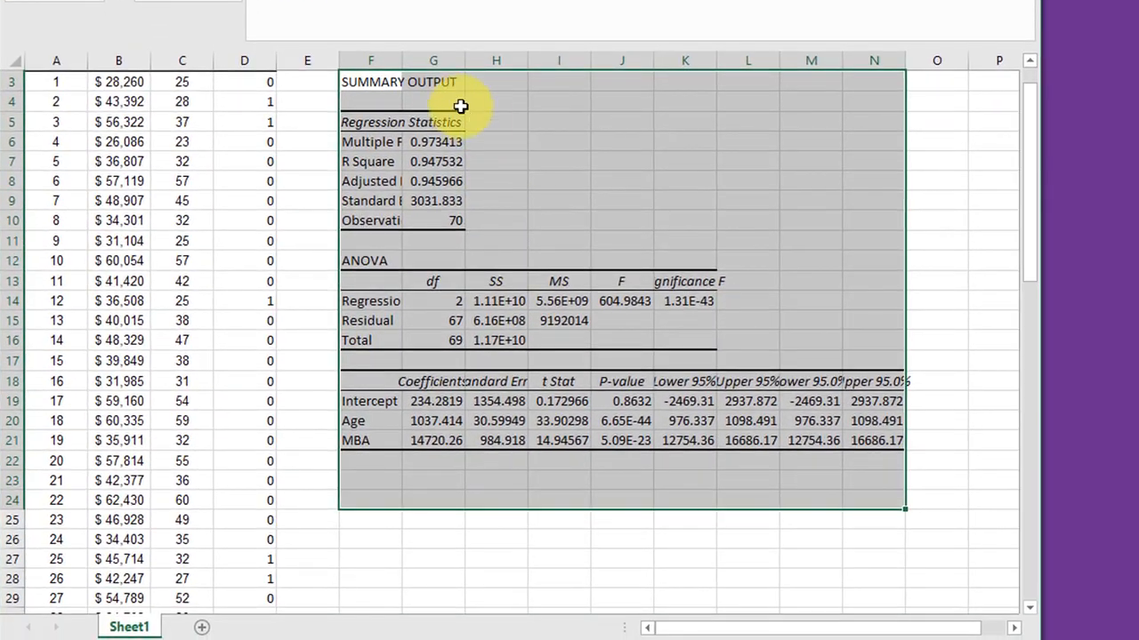
- Autofit the widths of columns F through N to the regression output
drag(382, 60, 893, 67)
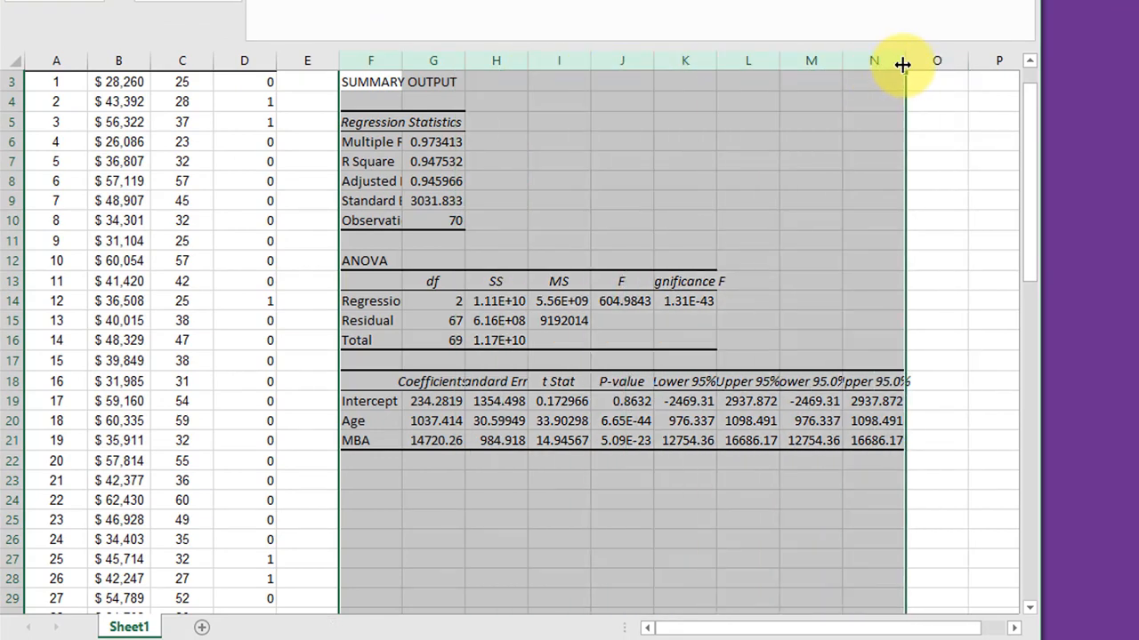
double_click(901, 64)
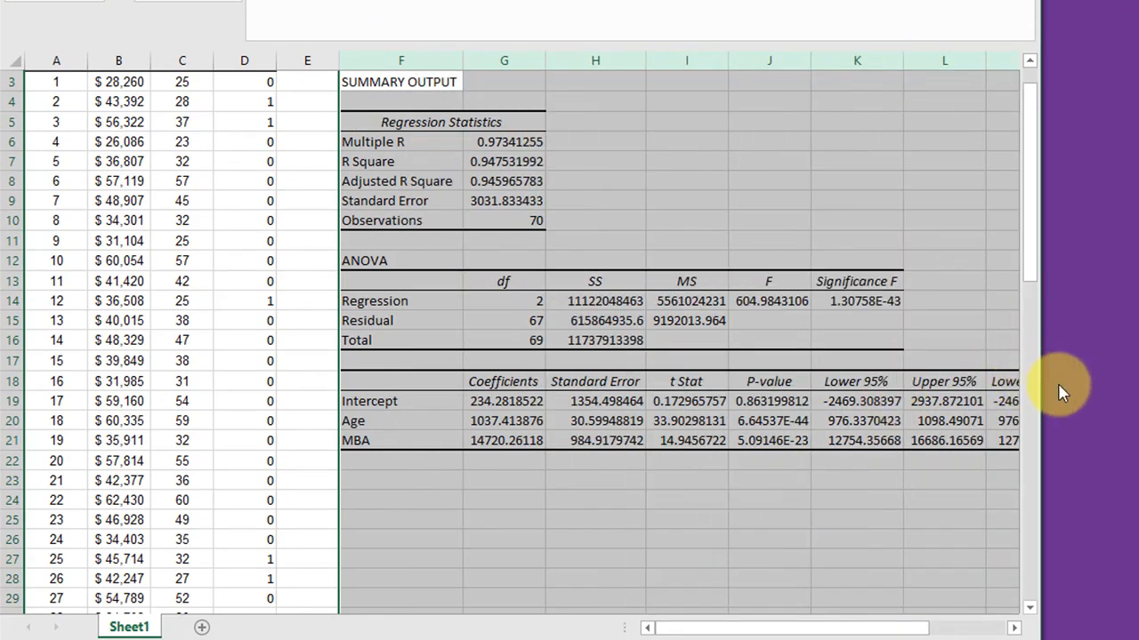
click(658, 559)
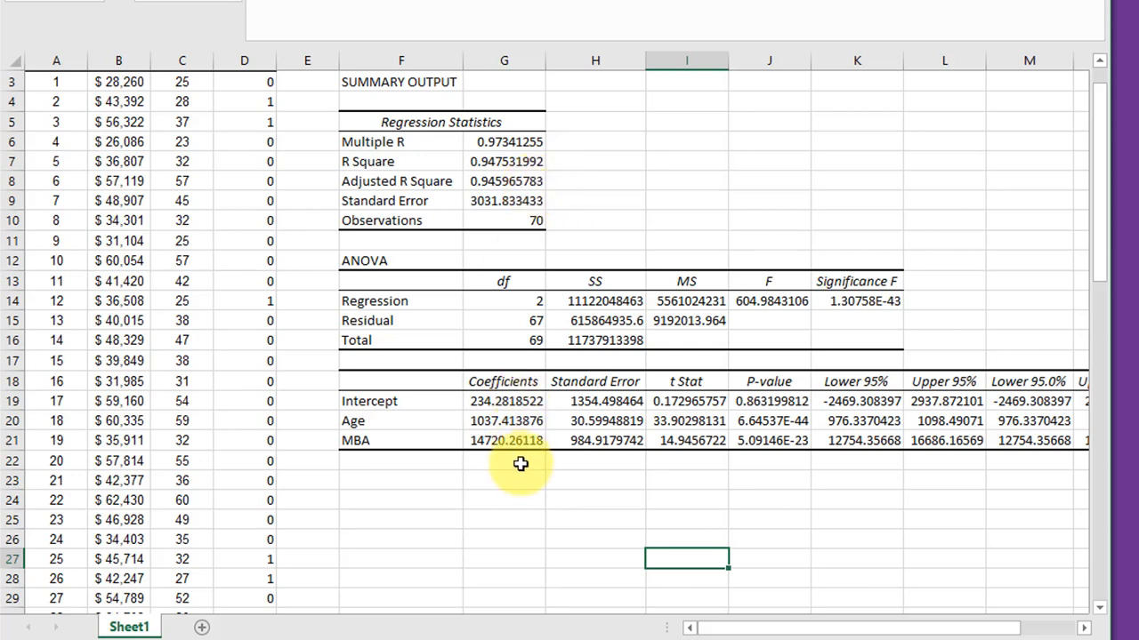
- Format the Significance F value and the Intercept, Age and MBA P-values as numbers with four decimal places
click(856, 303)
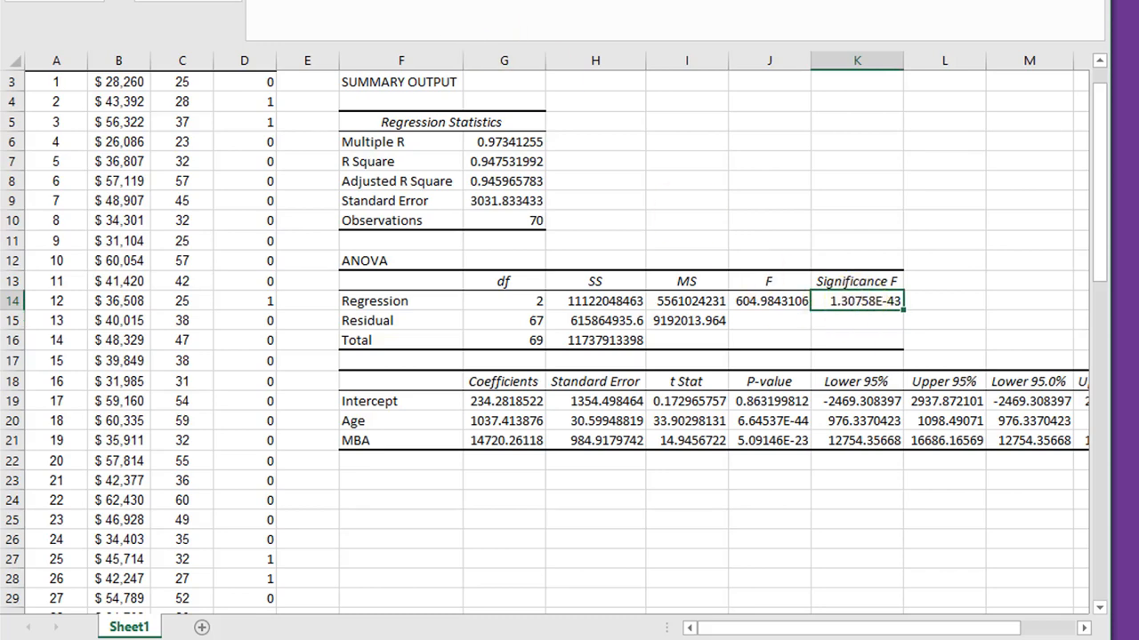
drag(756, 402, 749, 438)
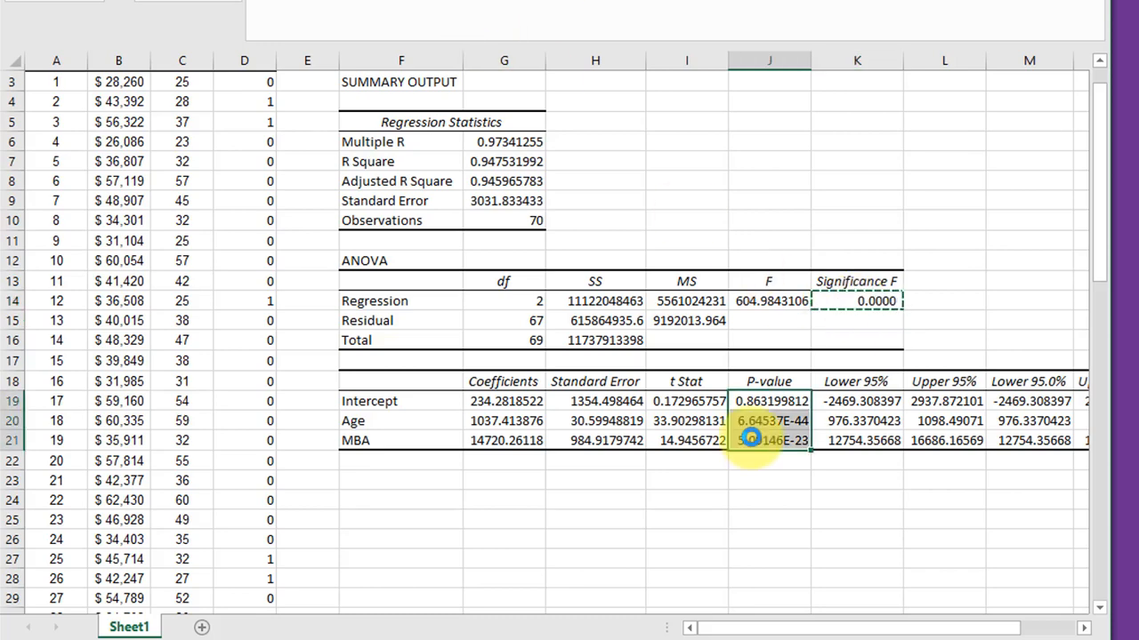
click(783, 513)
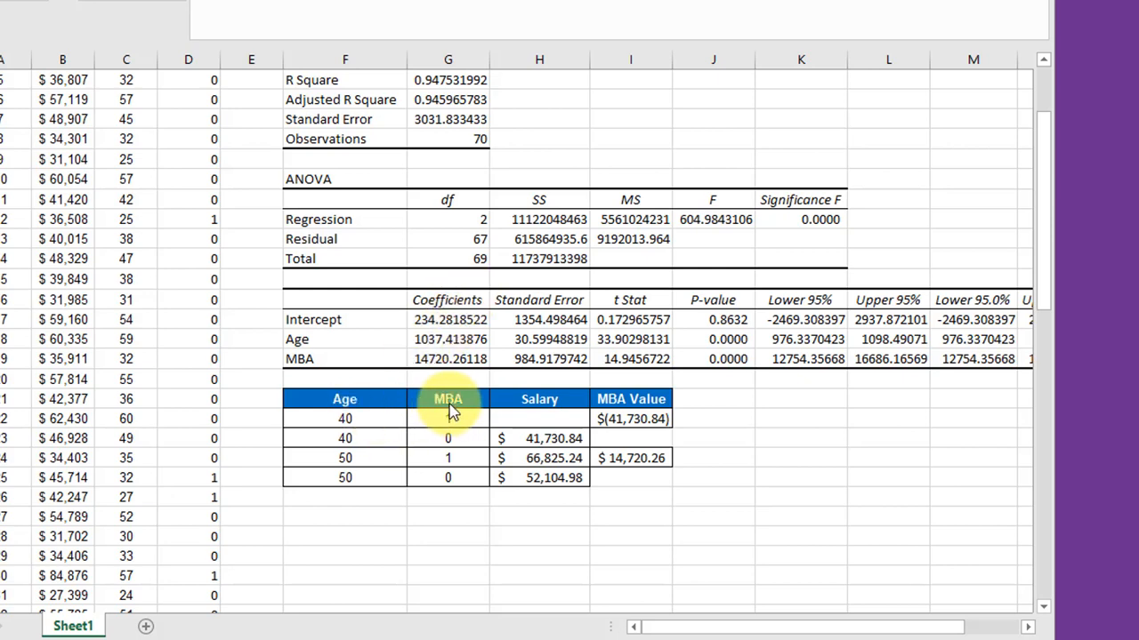
- Calculate the predicted salary for age 40 with an MBA in cell H24 using the formula =G19+G20*F24+G21*G24
click(562, 420)
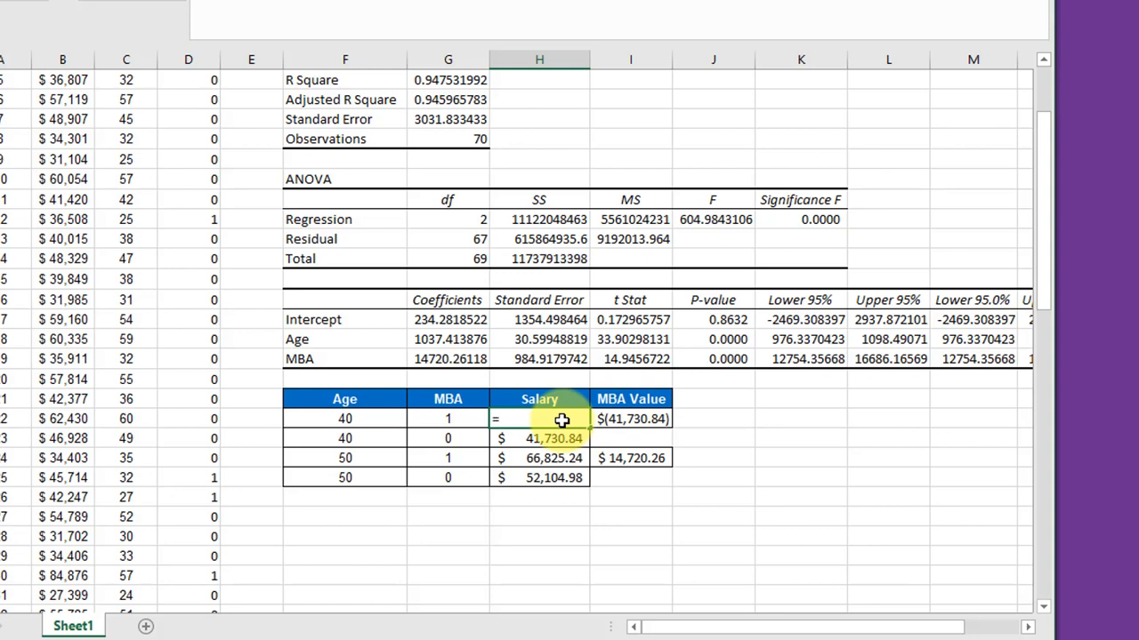
click(456, 320)
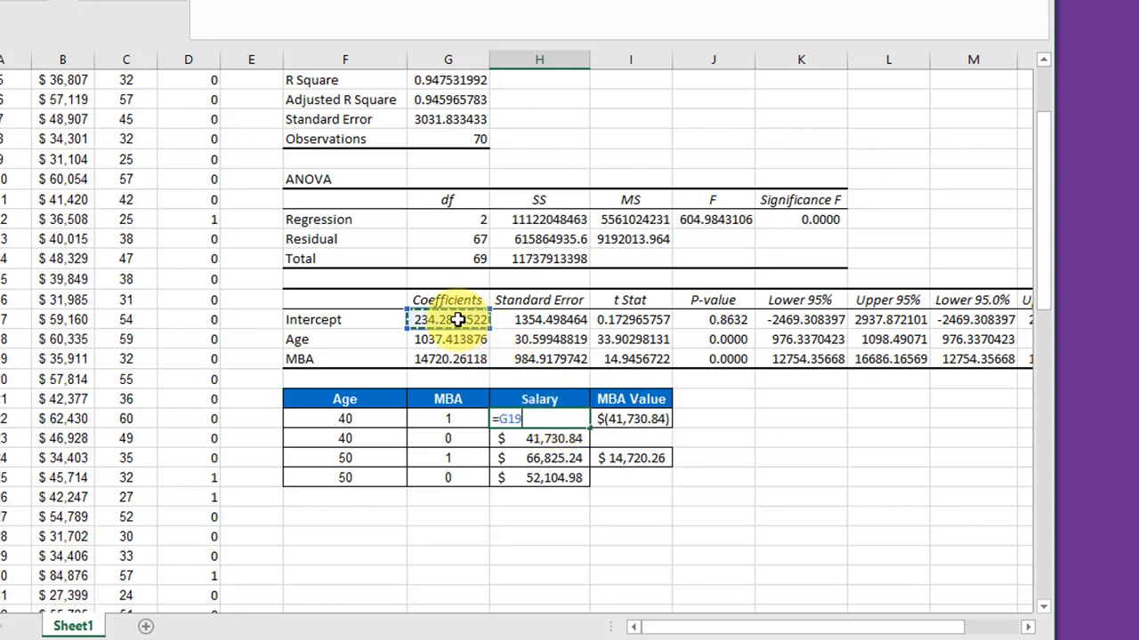
text(+)
click(456, 340)
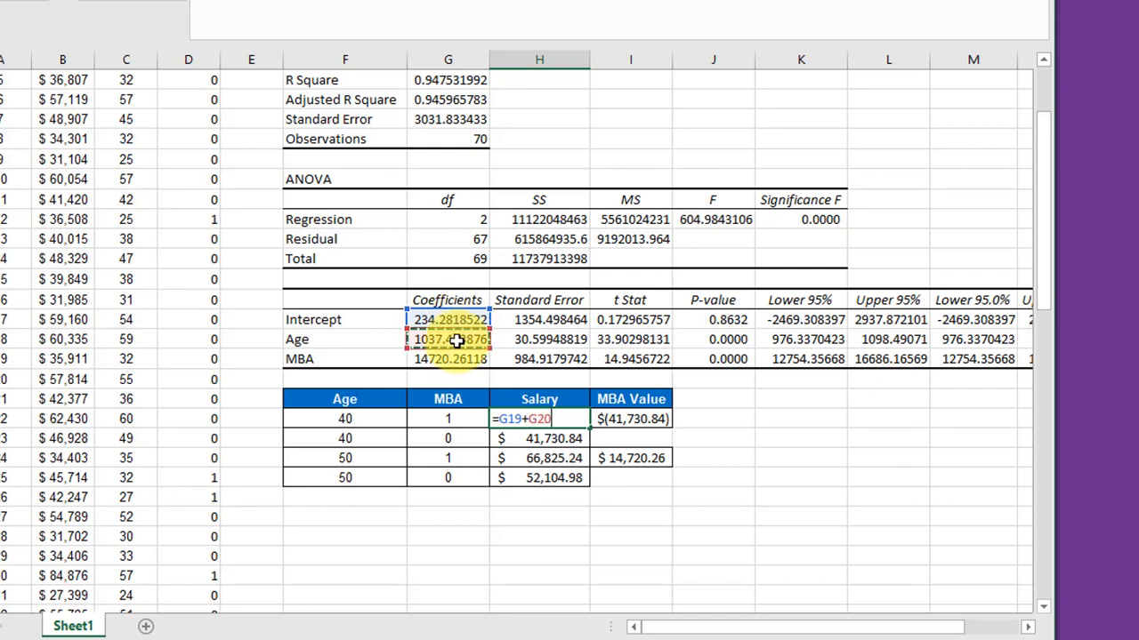
text(*)
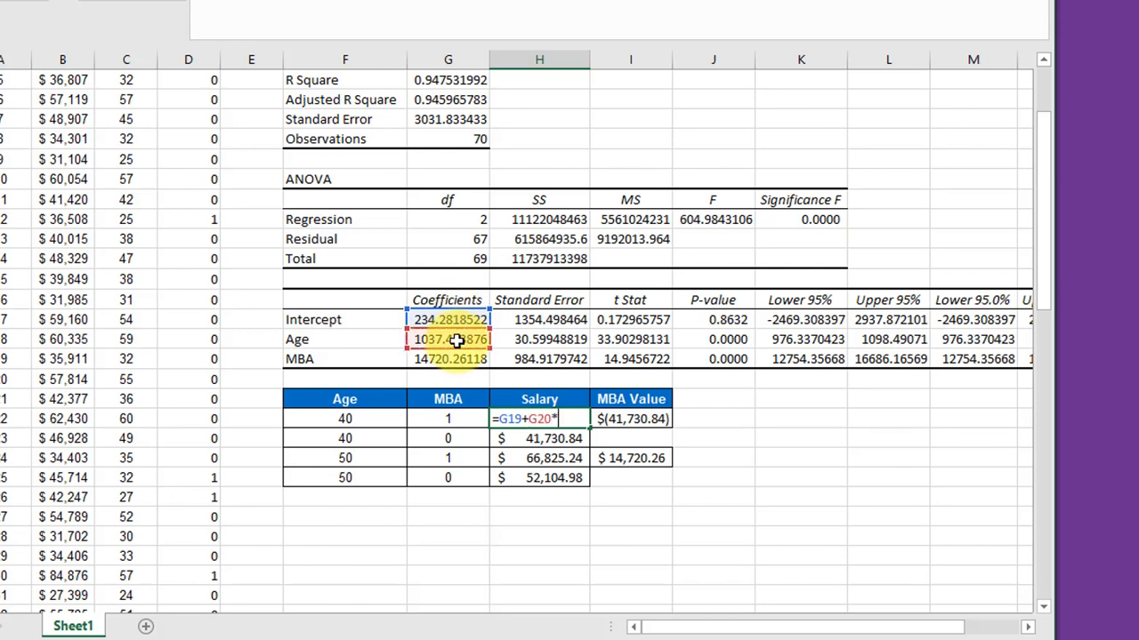
click(335, 416)
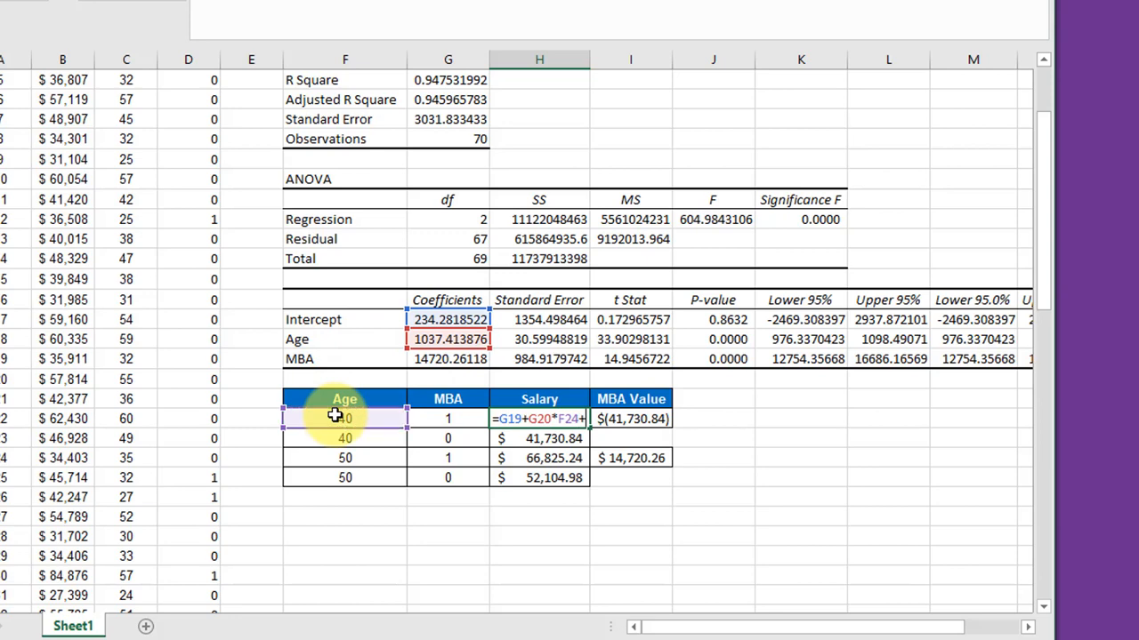
text(+)
click(461, 358)
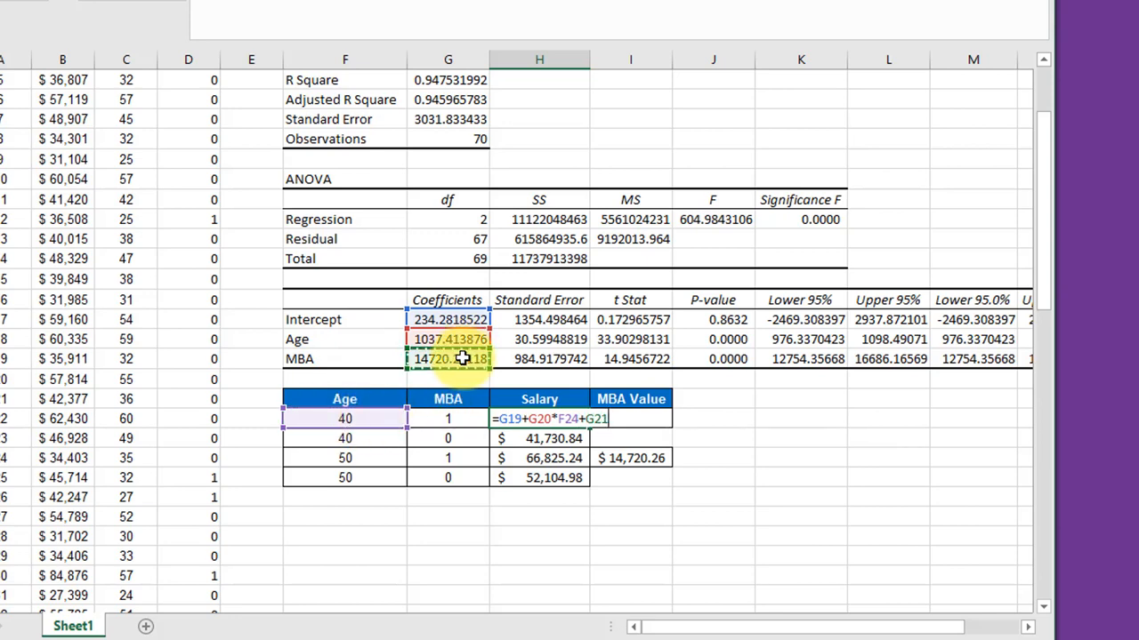
text(*)
click(464, 420)
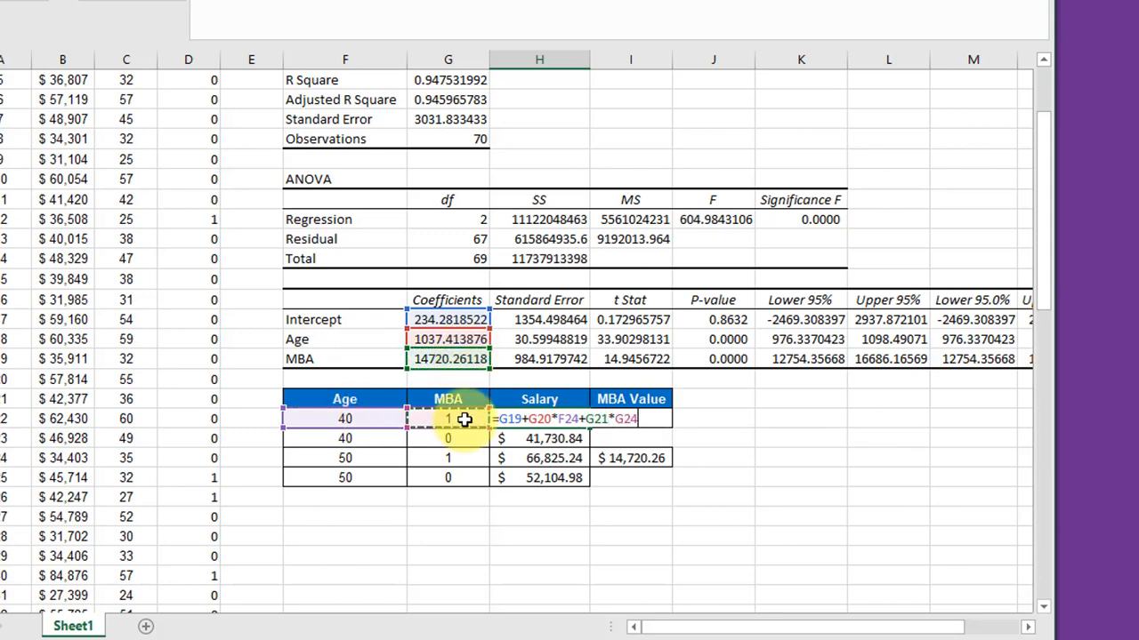
key(Return)
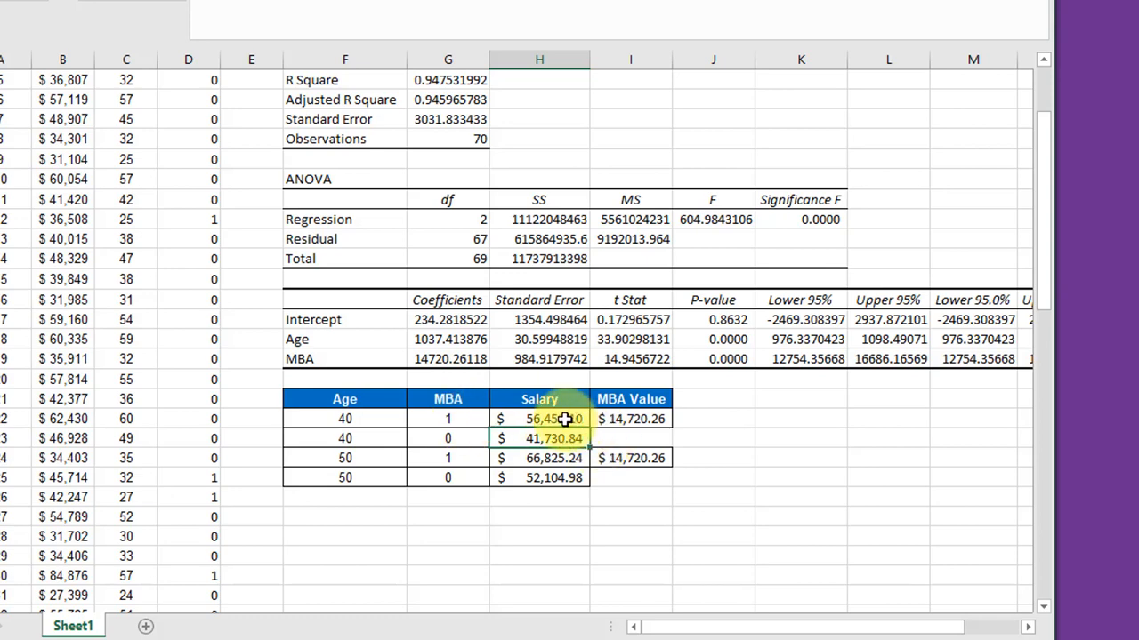